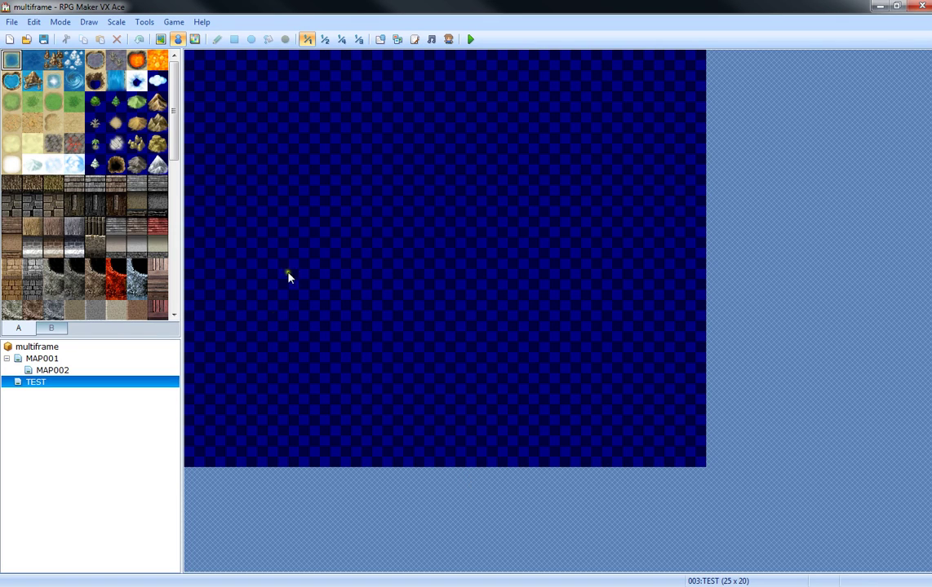
Fill the entire TEST map with the grass tile, covering every blue corner
click(31, 106)
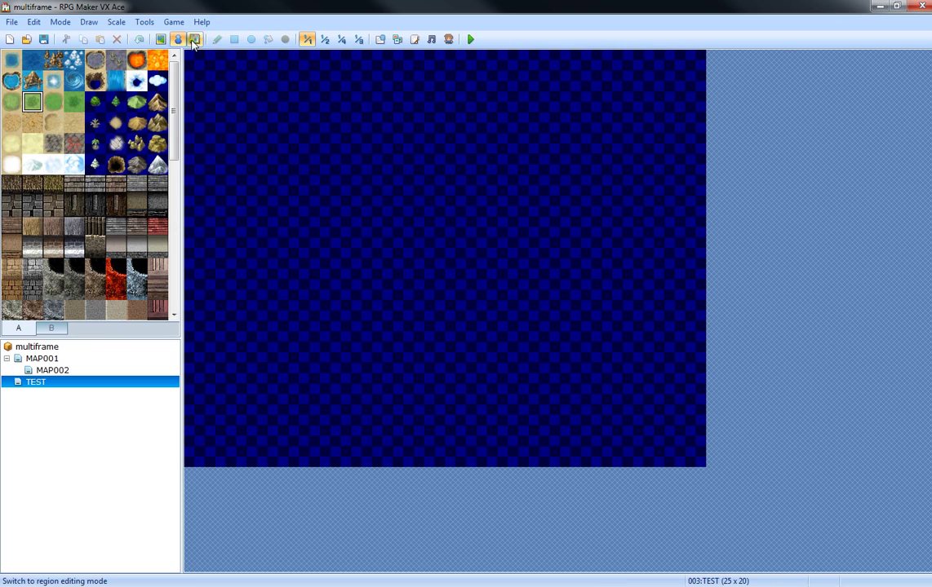
click(161, 39)
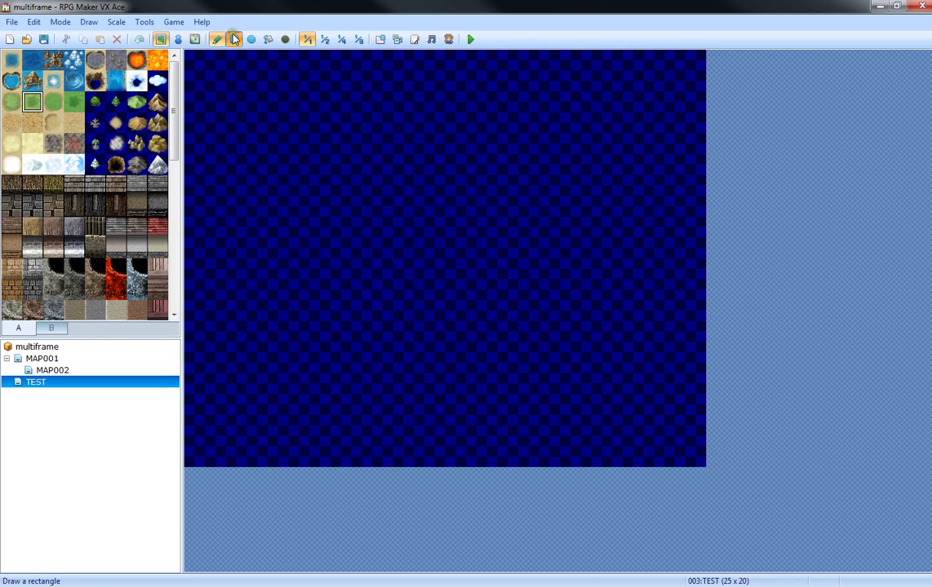
click(234, 39)
mouse_move(489, 330)
mouse_down()
mouse_move(229, 118)
mouse_move(189, 53)
mouse_up()
drag(271, 160, 693, 457)
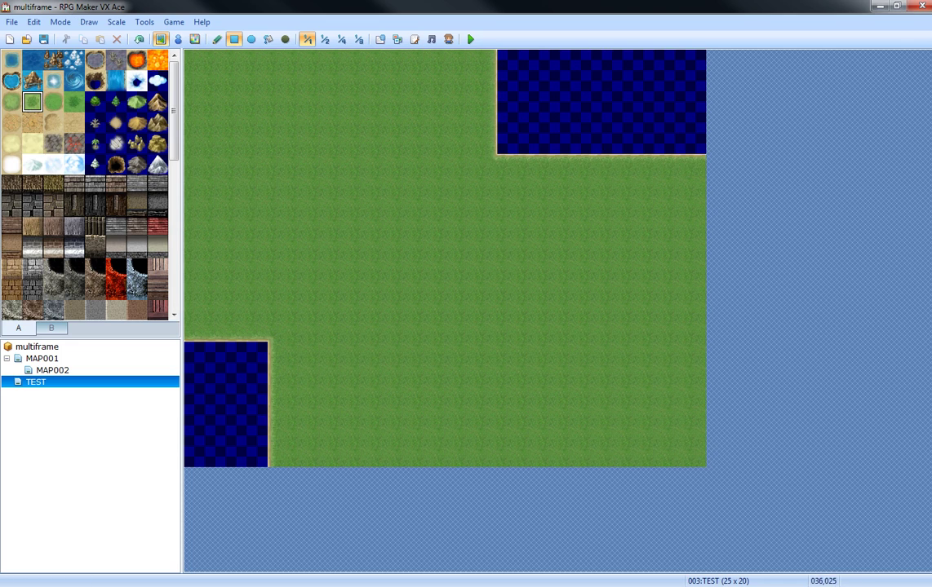
mouse_move(506, 248)
mouse_down()
mouse_move(640, 99)
mouse_move(769, 79)
mouse_up()
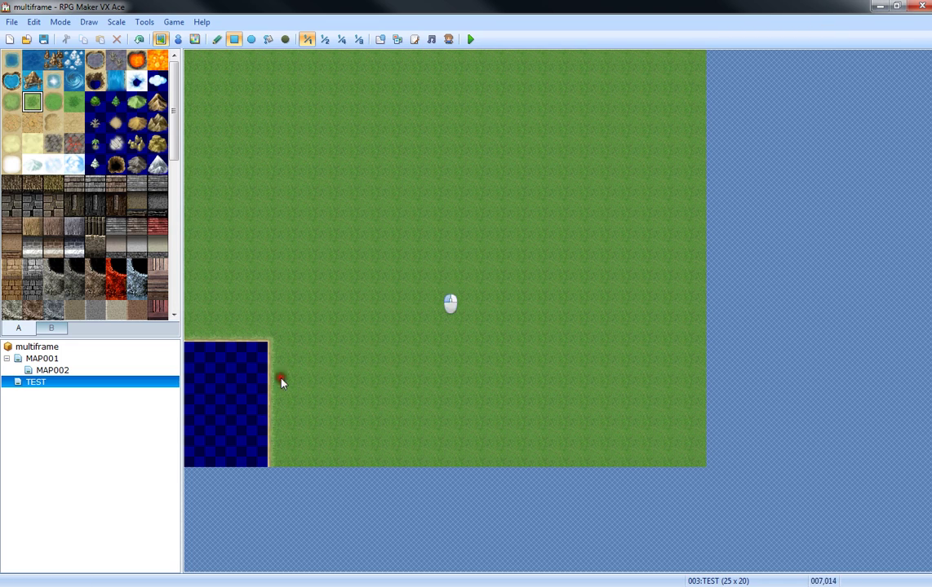
drag(277, 343, 35, 470)
Paint a 5x3 thatched roof block at top-left with a stone wall row beneath it
click(53, 184)
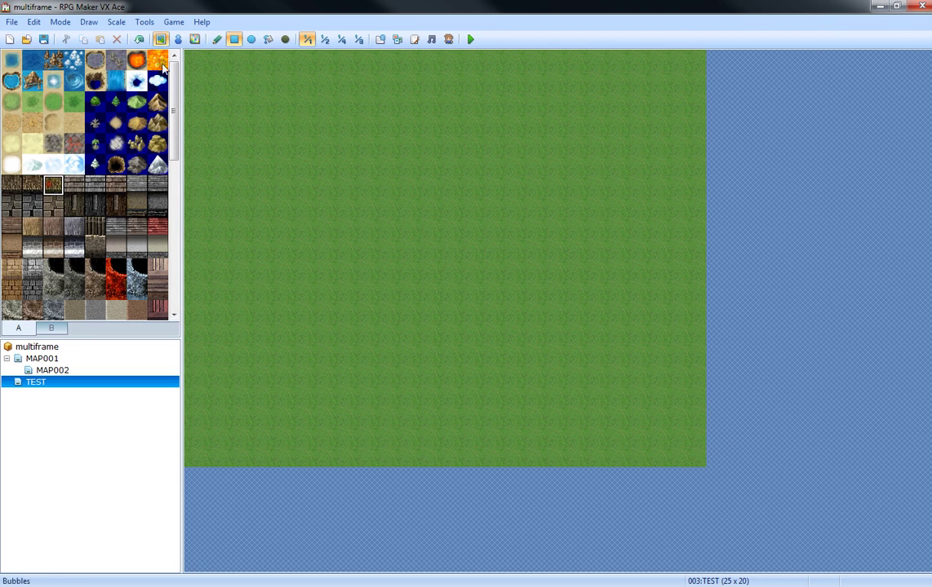
drag(208, 75, 304, 127)
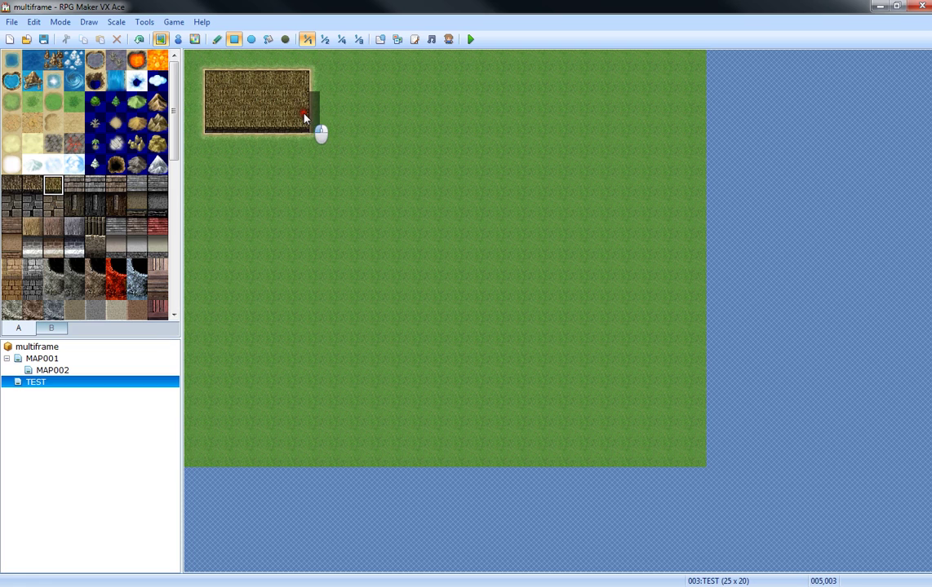
click(53, 205)
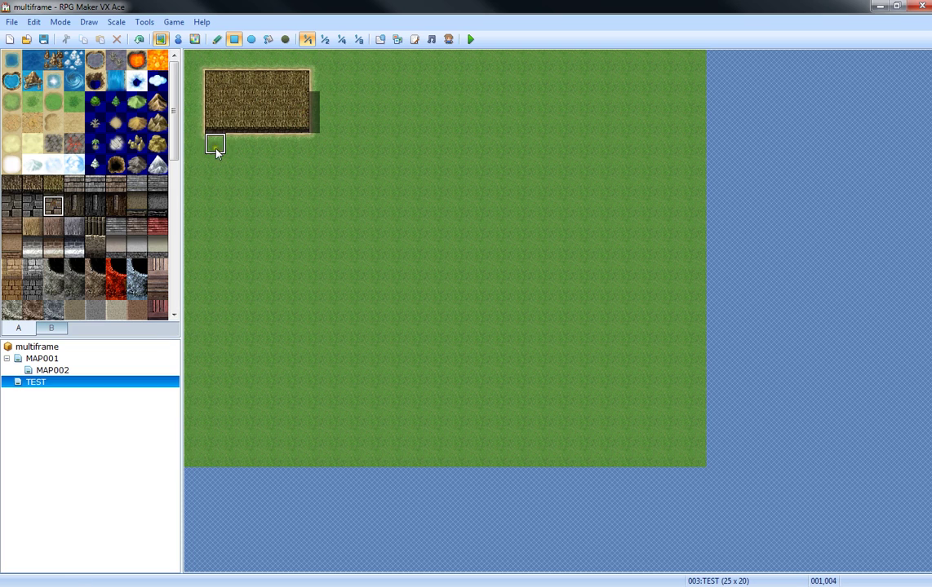
mouse_move(214, 150)
mouse_down()
mouse_move(302, 155)
mouse_move(302, 183)
mouse_move(304, 166)
mouse_up()
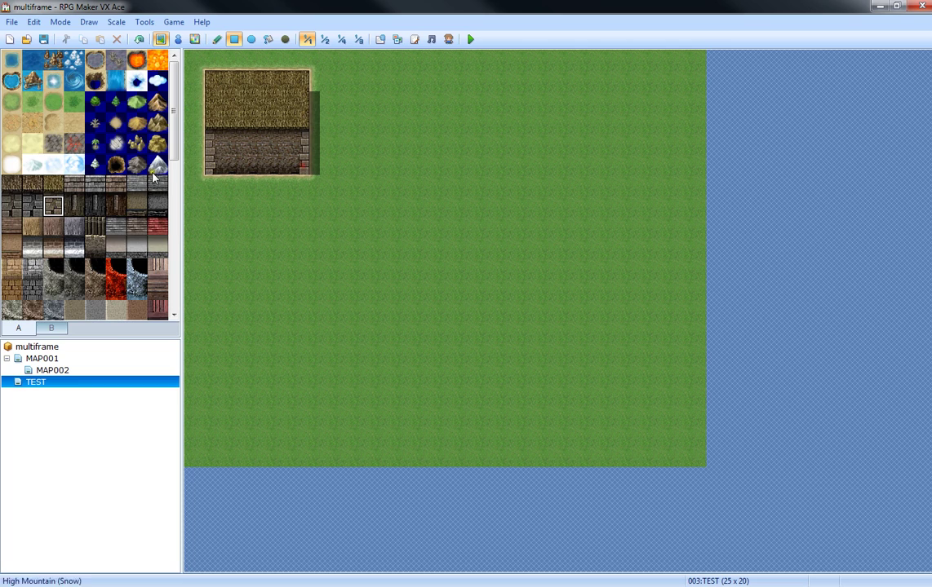
drag(173, 181, 170, 333)
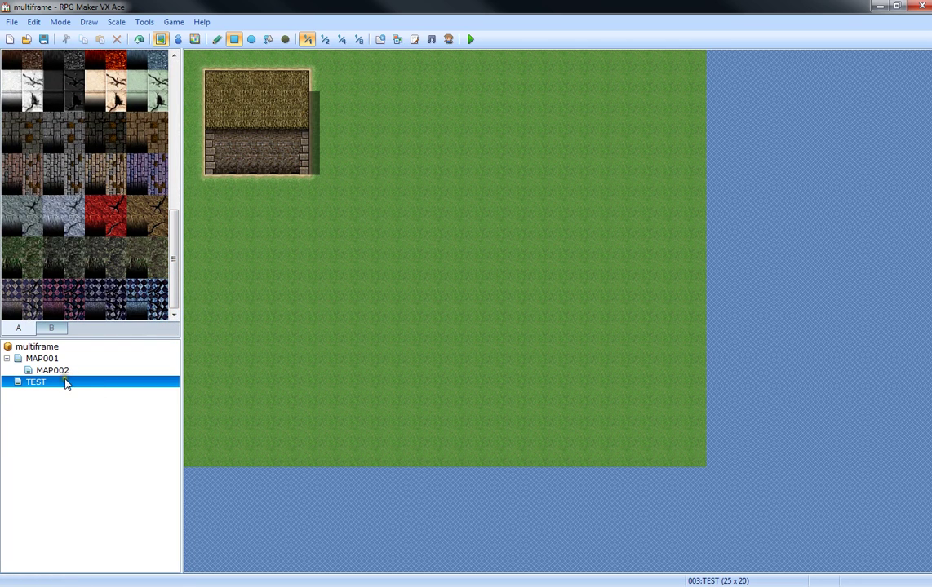
Place three pot tiles from tab B down the grass of the map
click(52, 327)
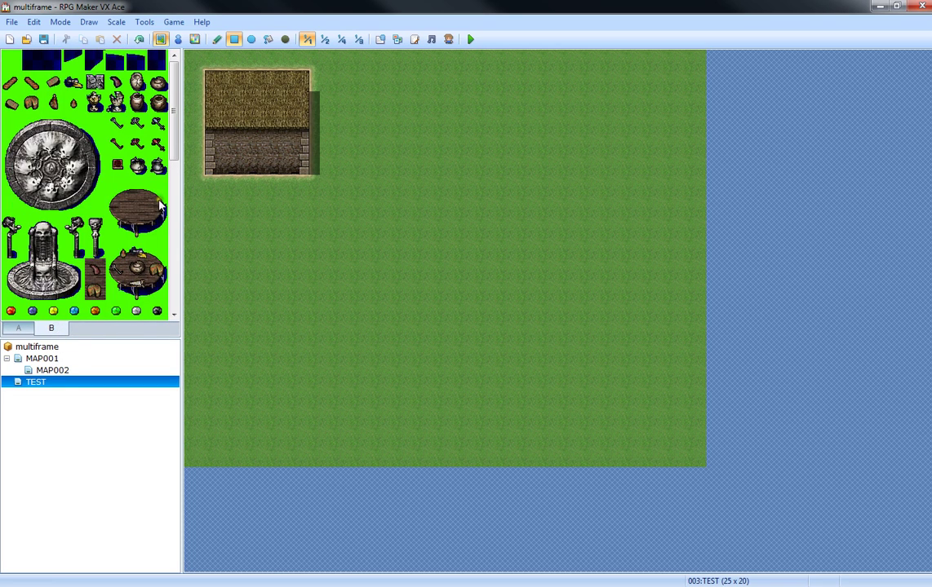
click(156, 165)
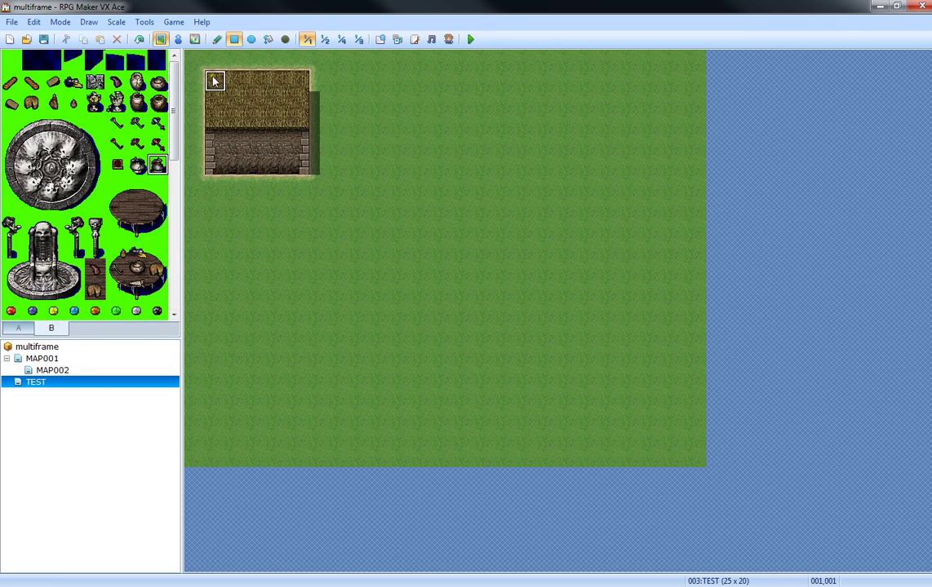
click(216, 39)
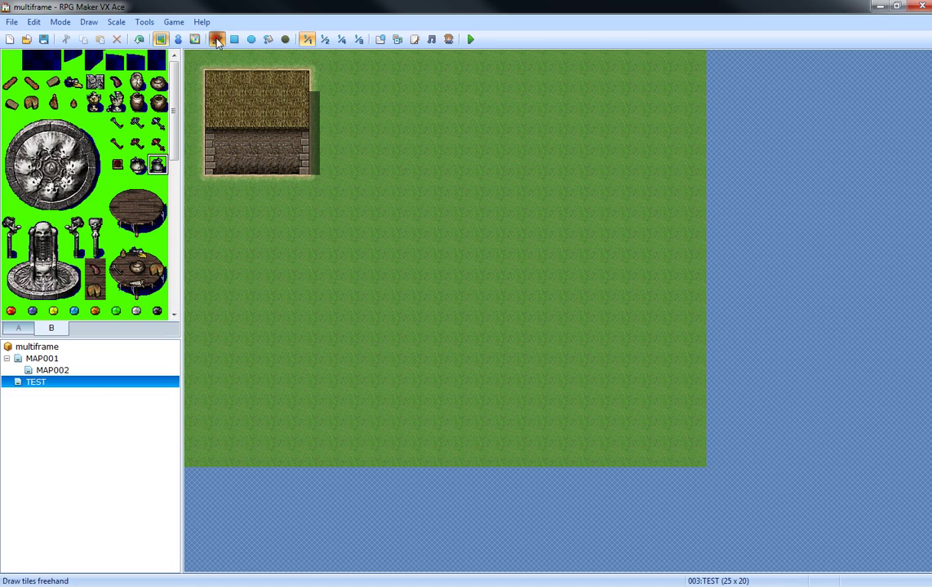
click(361, 105)
click(383, 165)
click(424, 249)
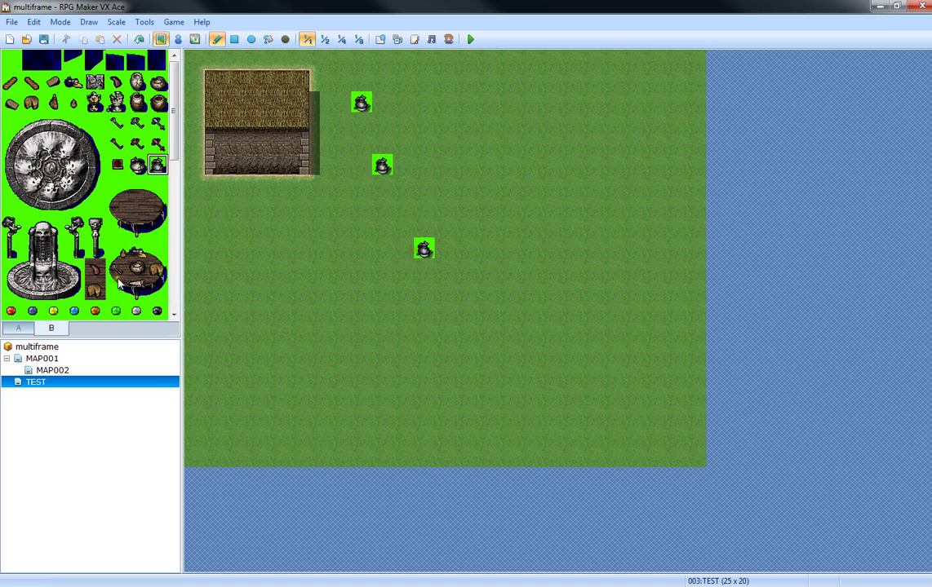
Place two large round shield objects, one at the right edge and one near centre
drag(91, 196, 8, 119)
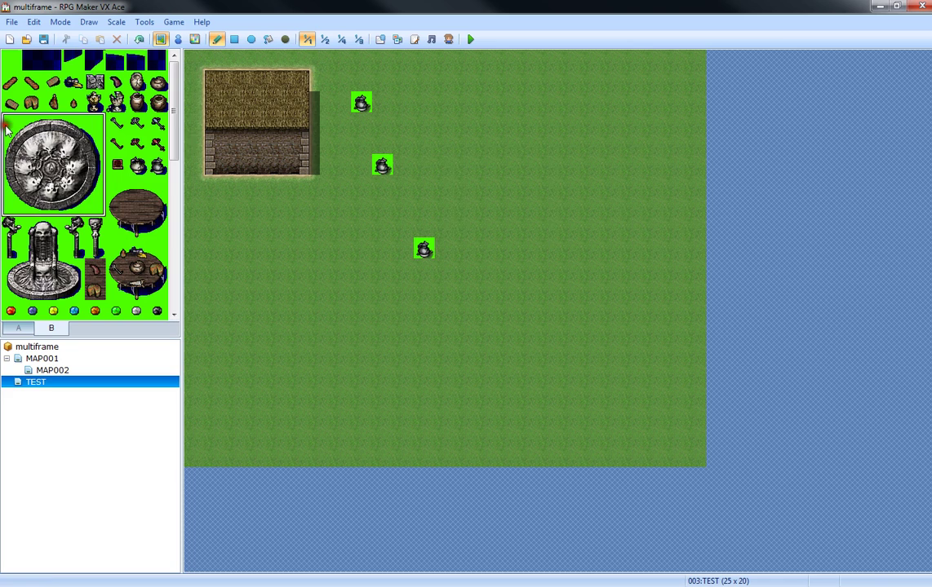
click(630, 171)
click(465, 230)
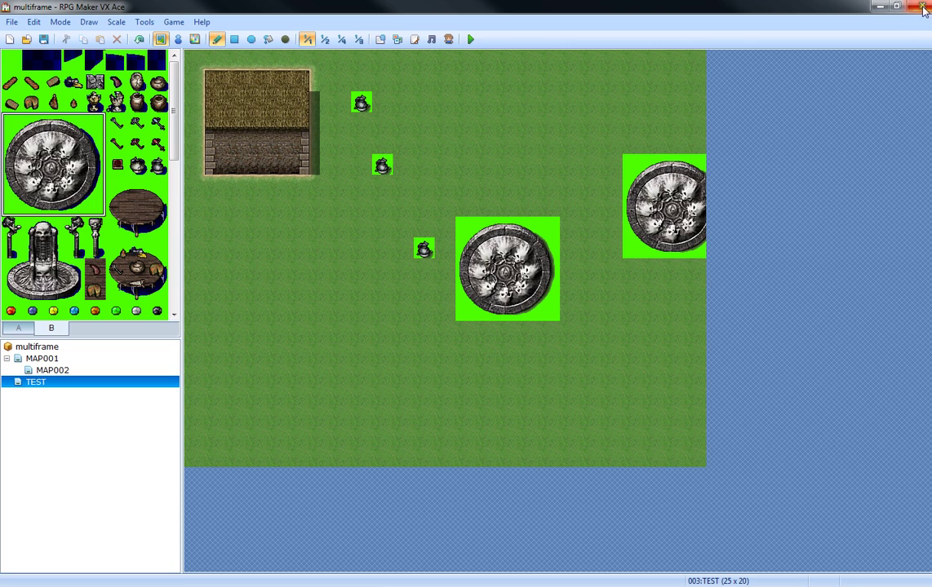
Open HF1_B-E_HF1R_Dungeon_1.png from the project's Graphics/Tilesets folder in Photo Viewer
click(881, 6)
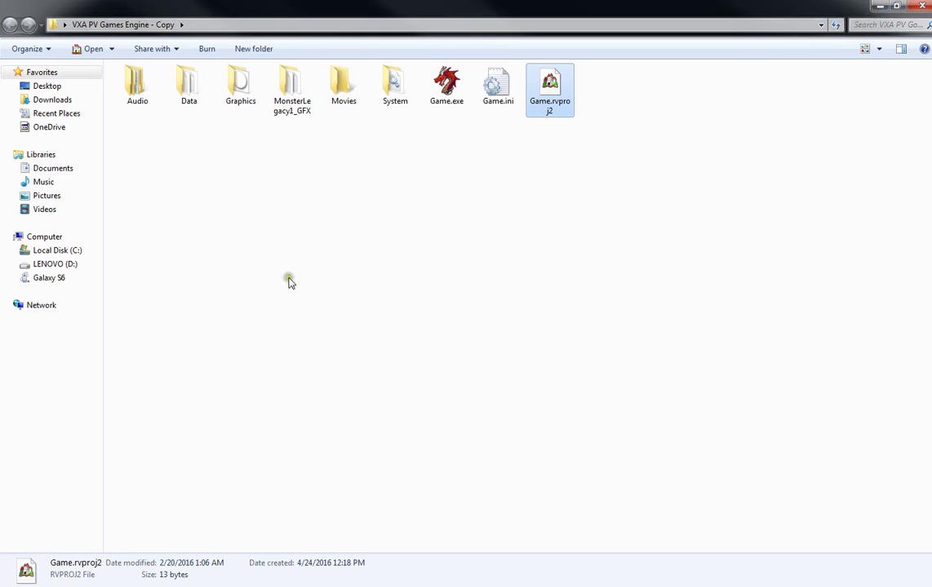
double_click(235, 92)
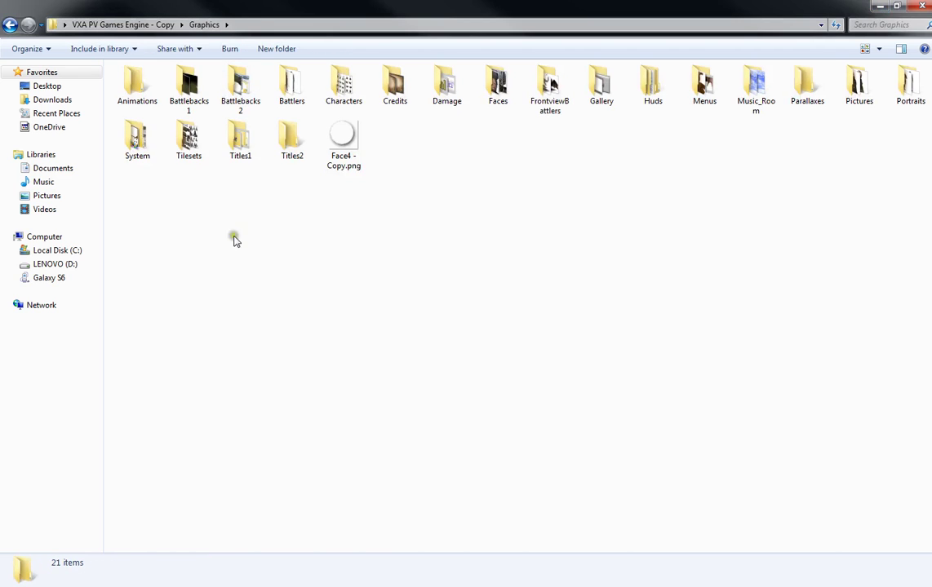
click(193, 145)
double_click(193, 145)
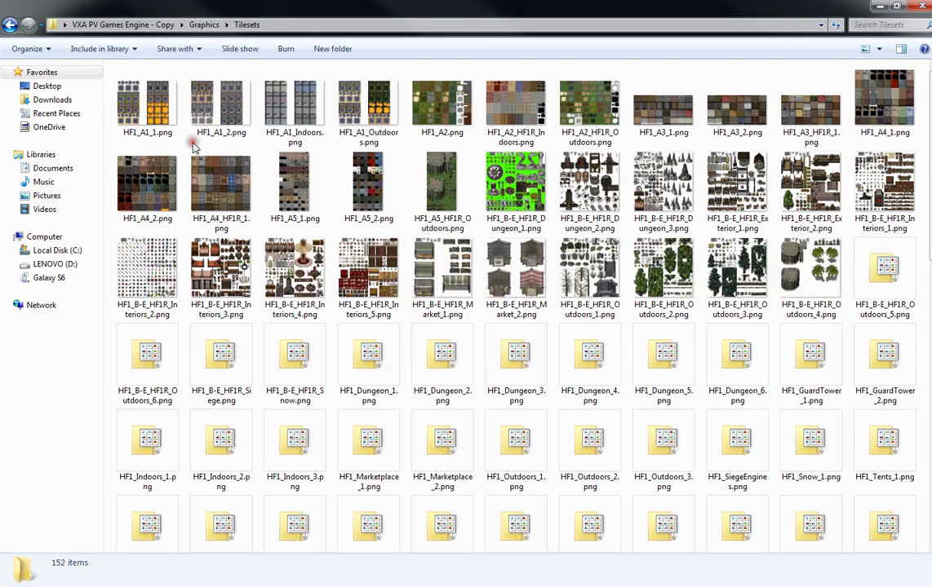
double_click(518, 195)
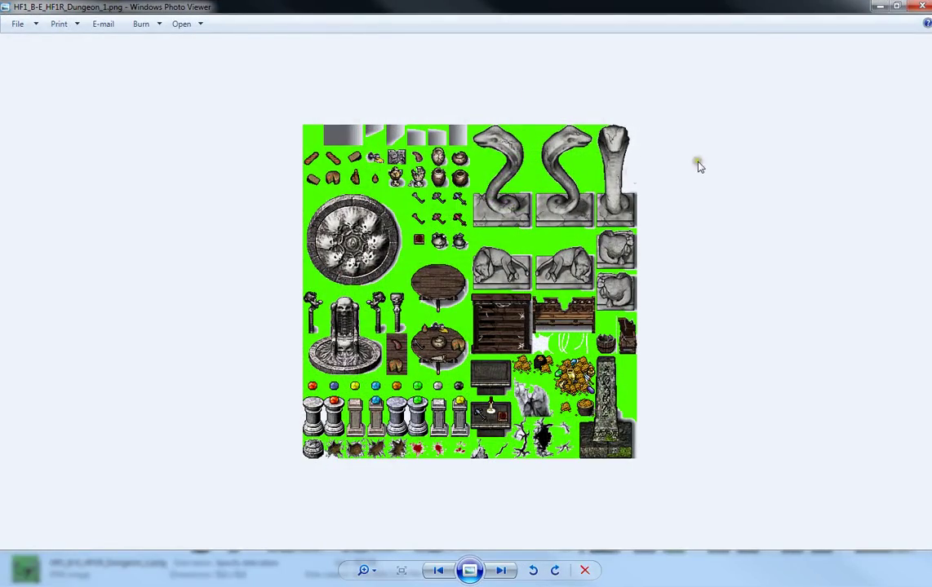
Close Windows Photo Viewer after checking the tileset's neon-green background
click(922, 5)
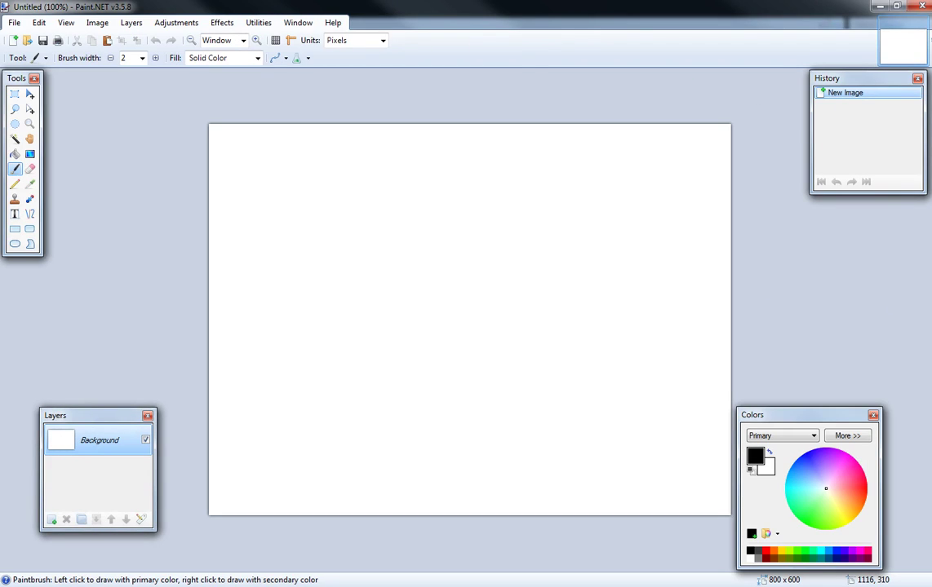
Drag HF1_B-E_HF1R_Dungeon_1.png from Explorer into Paint.NET and open it as the image
key(alt+Tab)
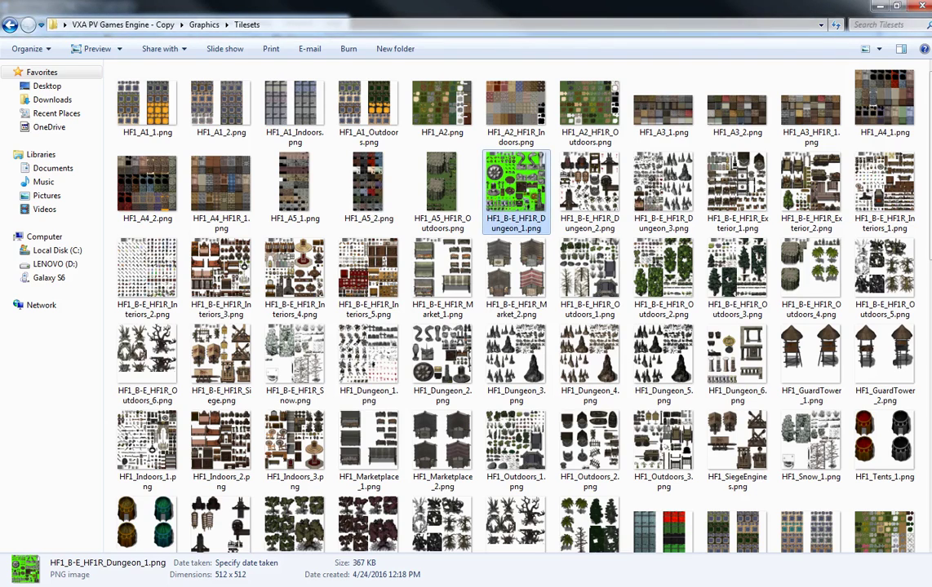
drag(616, 6, 620, 94)
scroll(593, 298, down, 3)
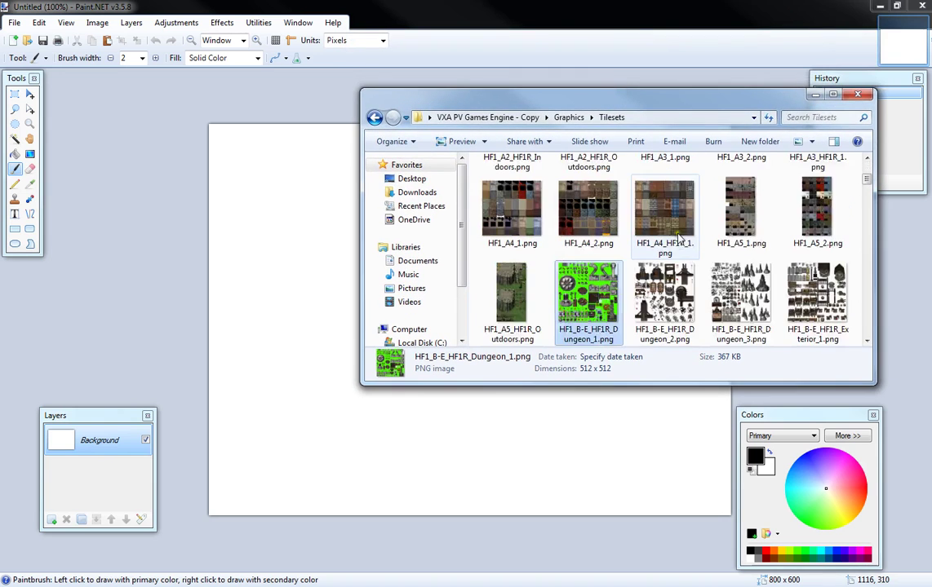
mouse_move(593, 297)
mouse_down()
mouse_move(534, 269)
mouse_move(312, 264)
mouse_move(304, 275)
mouse_up()
click(416, 281)
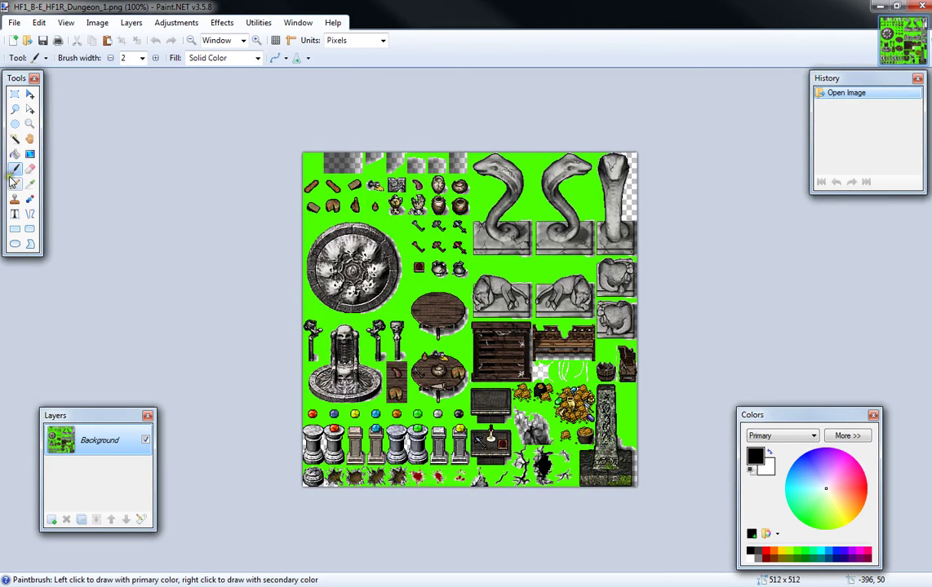
Select the neon-green background with the Magic Wand and delete it to transparency
click(15, 139)
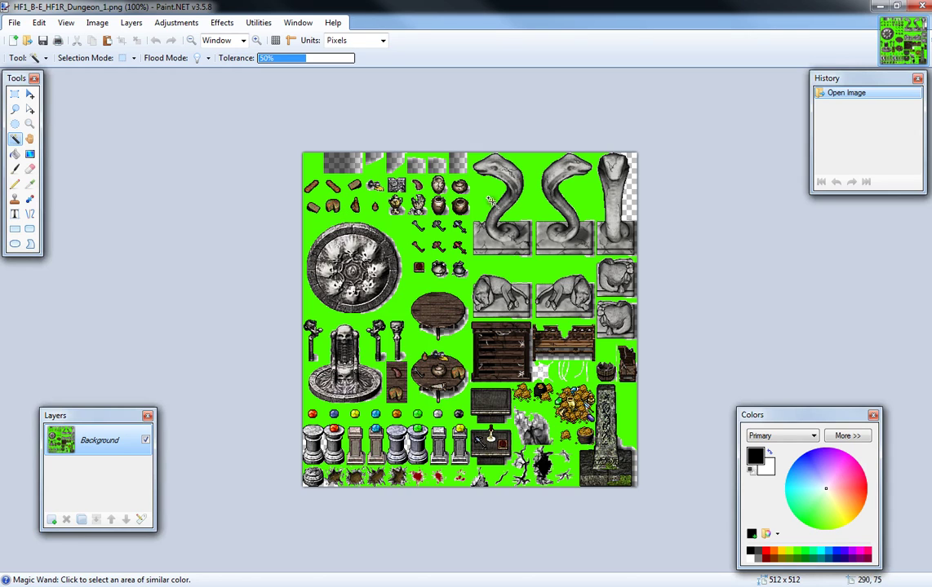
click(531, 165)
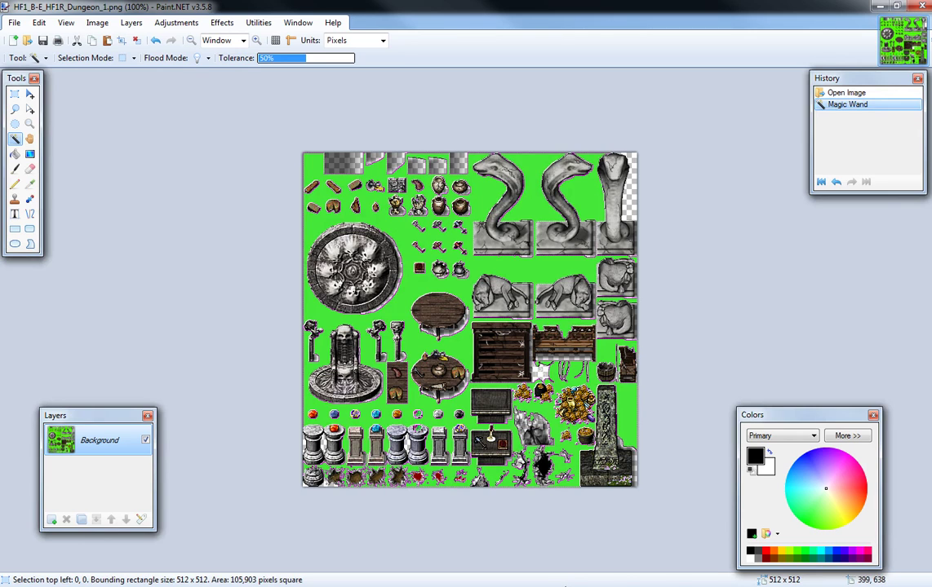
key(Delete)
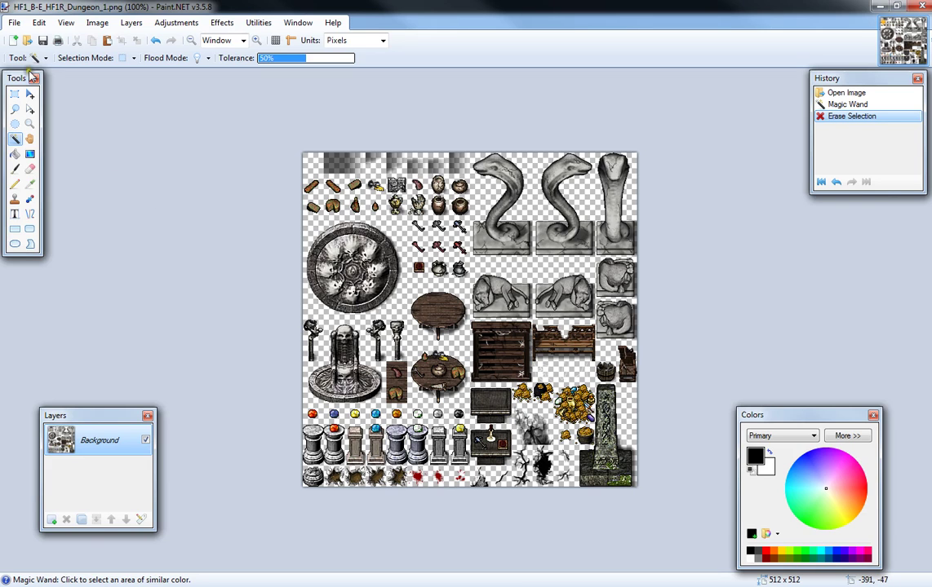
Save the tileset back to its PNG, confirming the save configuration
click(43, 40)
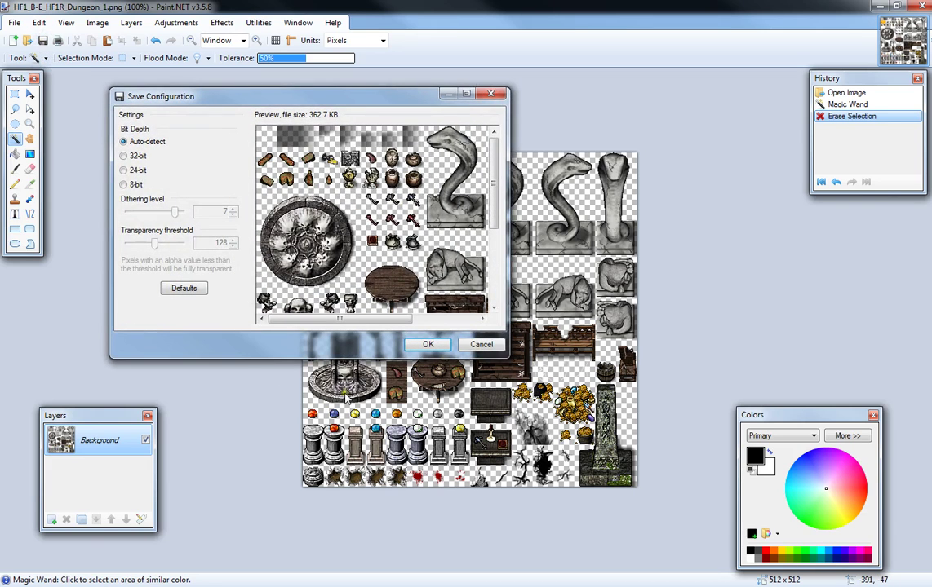
click(427, 344)
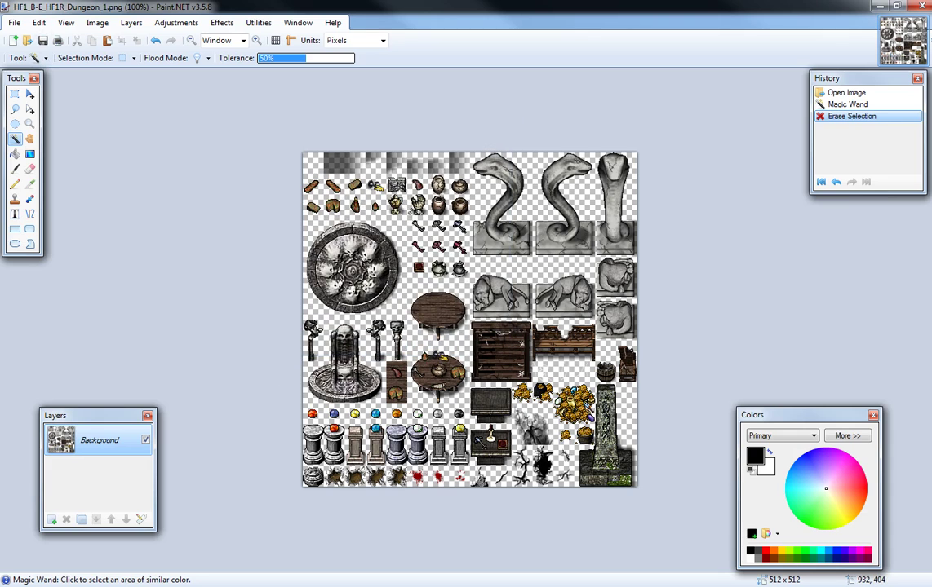
key(alt+Tab)
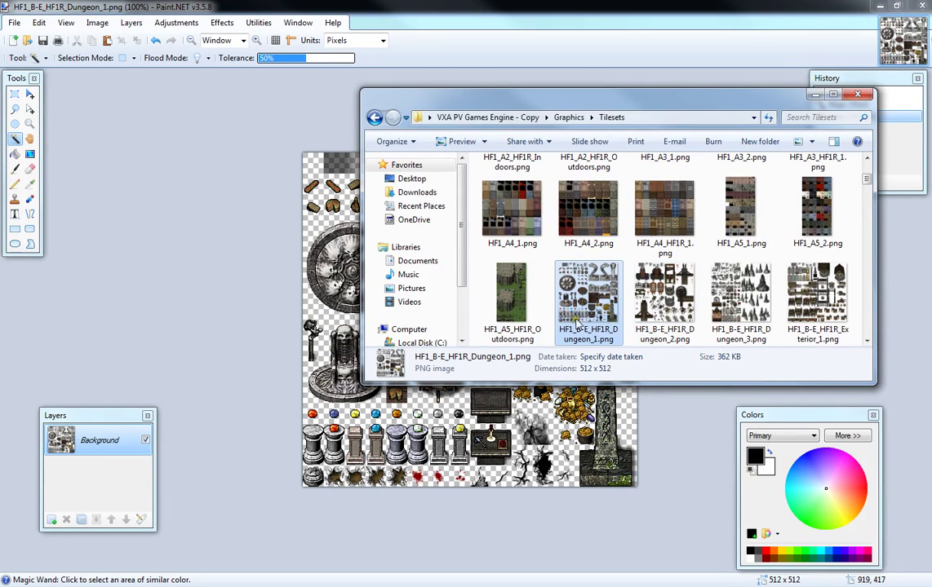
Preview the saved Dungeon_1 PNG in Photo Viewer to confirm the green is gone, then close it
key(Return)
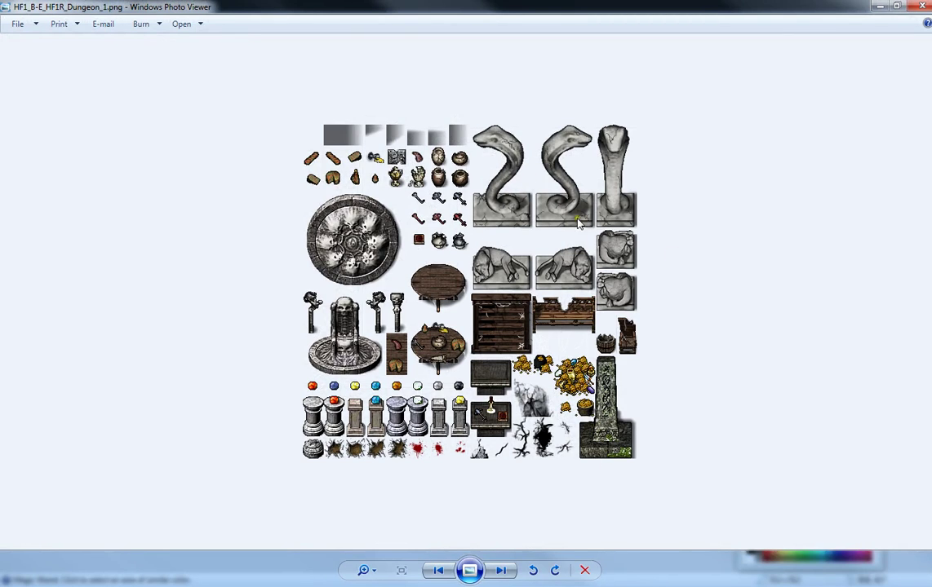
click(920, 6)
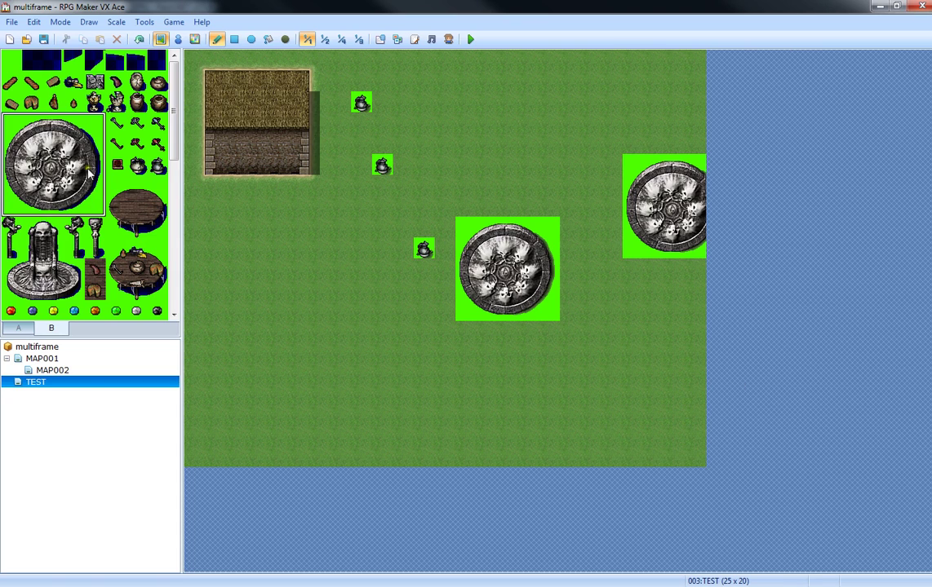
Switch to MAP002 and back to TEST so the updated tileset loads
click(50, 371)
click(53, 383)
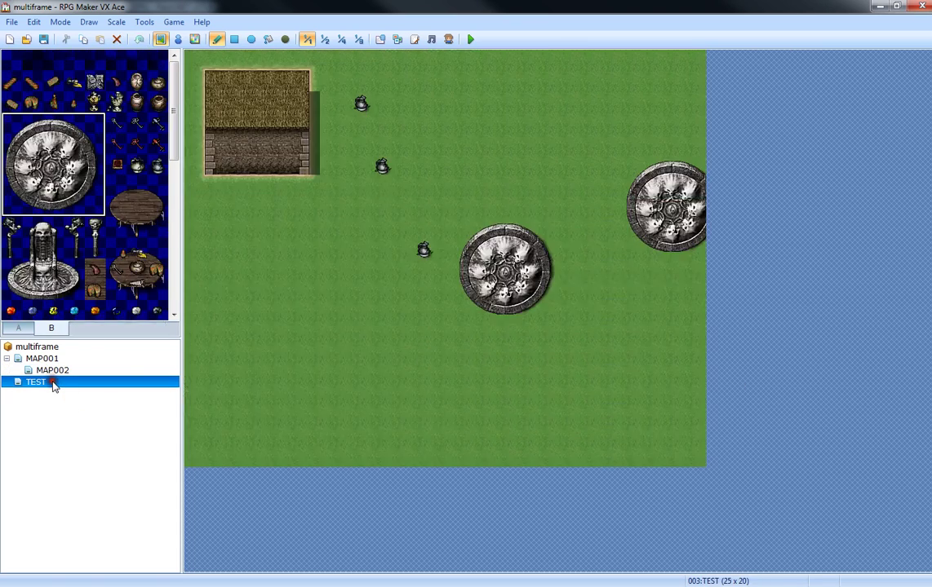